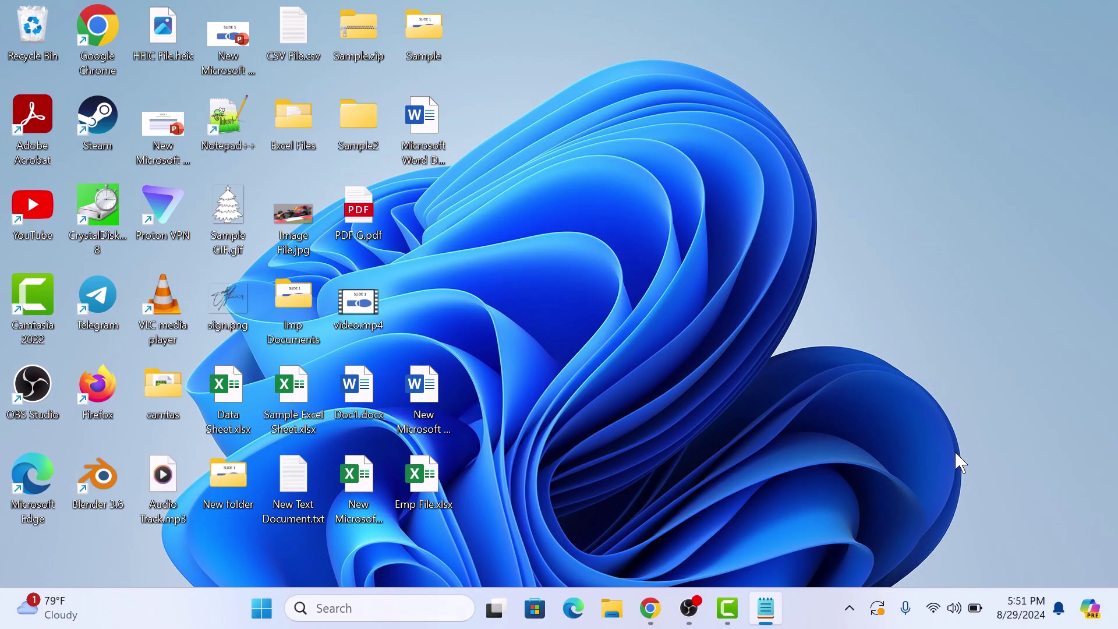
Bring up Chrome with the Formula 1 article and open Settings > Appearance > Customize fonts.
click(650, 608)
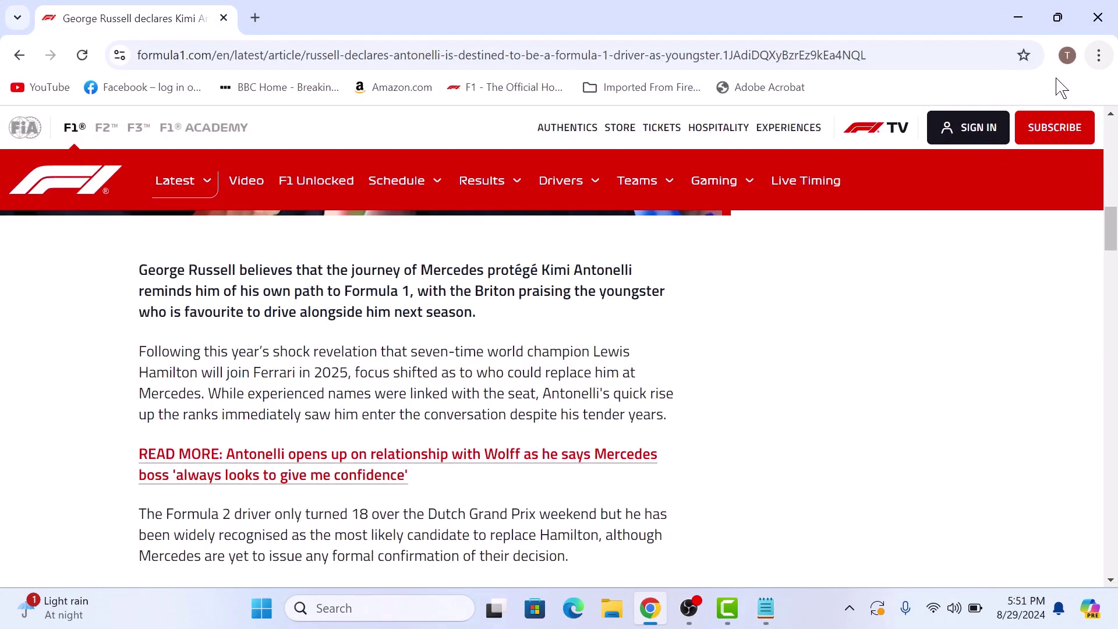
click(1098, 54)
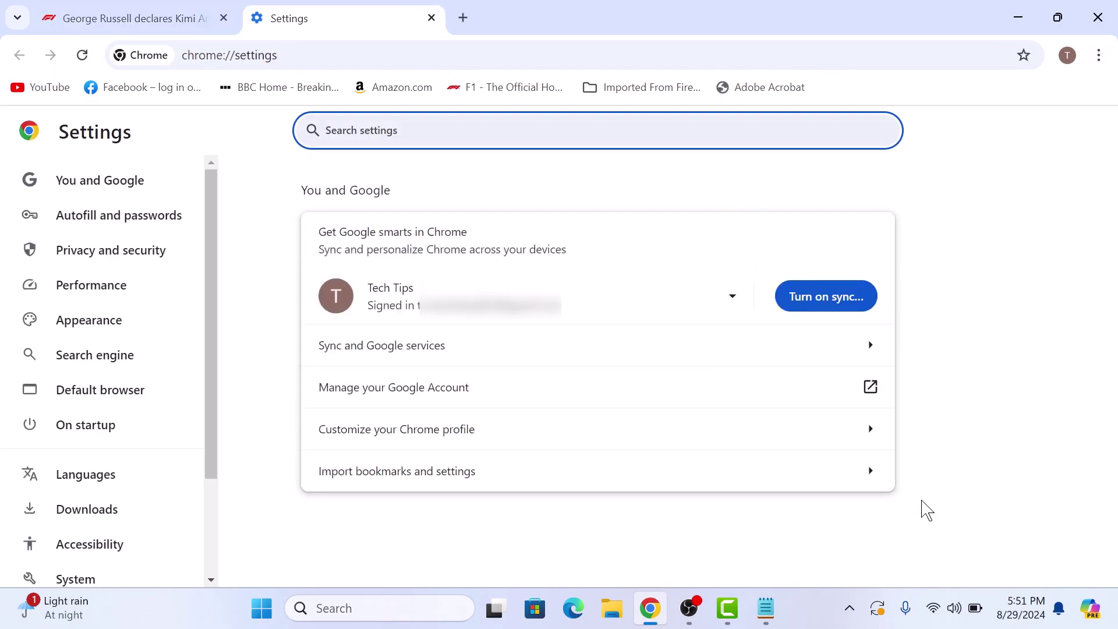
click(119, 329)
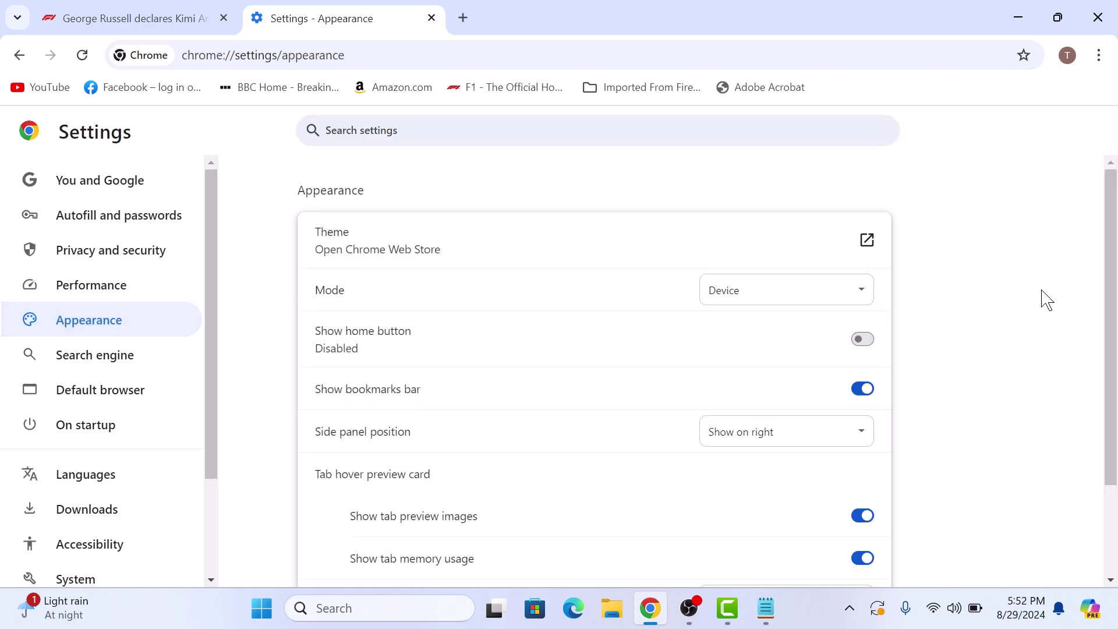
drag(1110, 333, 1110, 420)
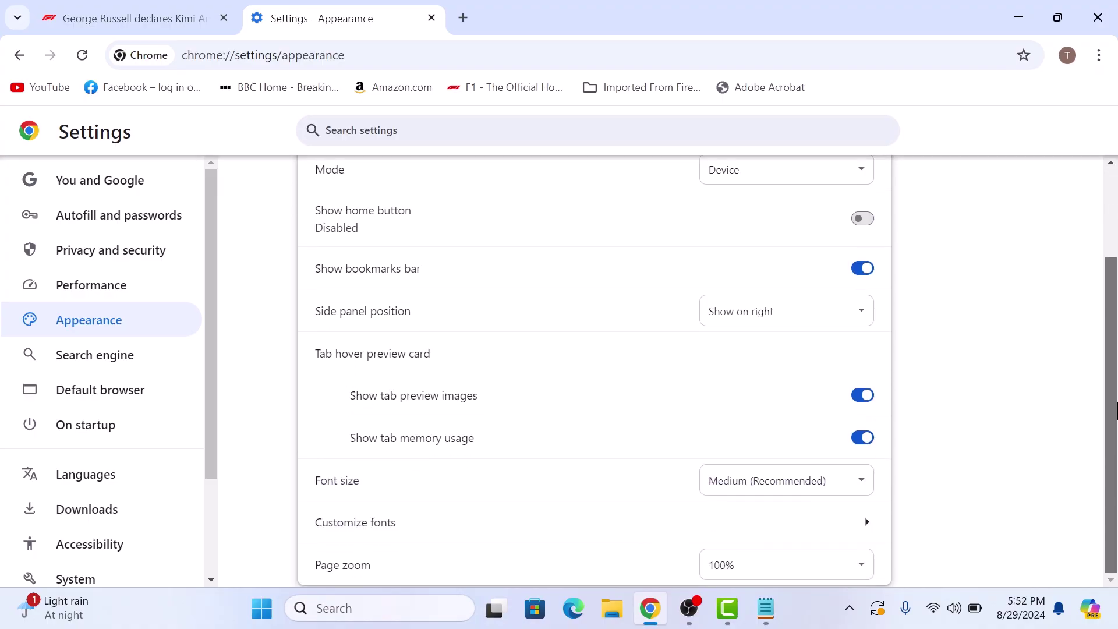
click(382, 524)
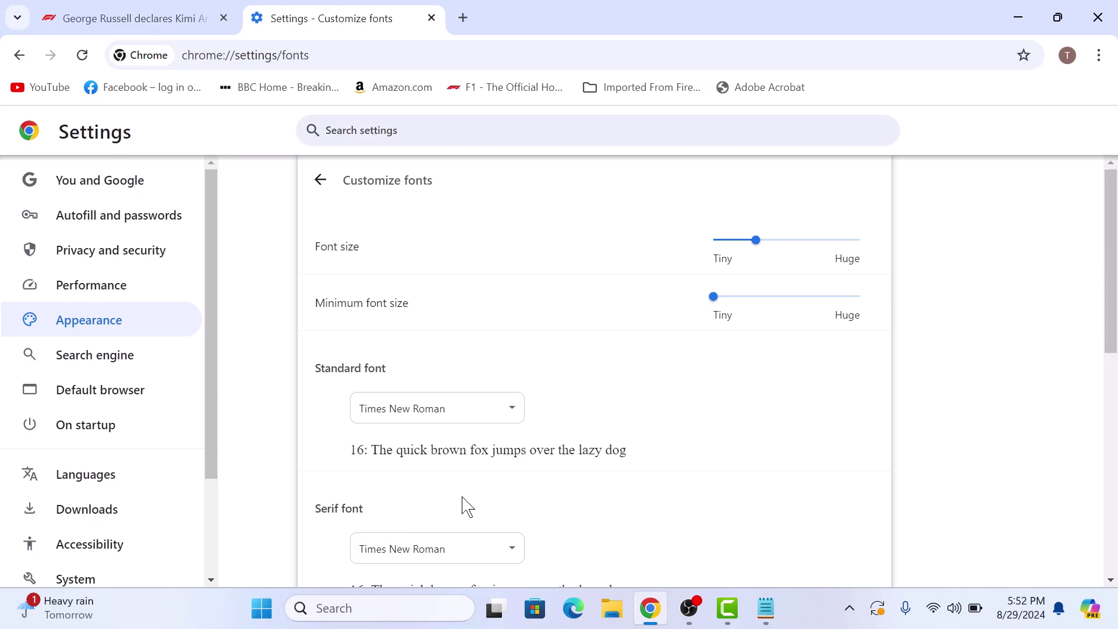
Preview the article at font size 30, then lower the default font size to 12 and recheck.
mouse_move(756, 240)
drag(757, 240, 809, 248)
key(ctrl+shift+Tab)
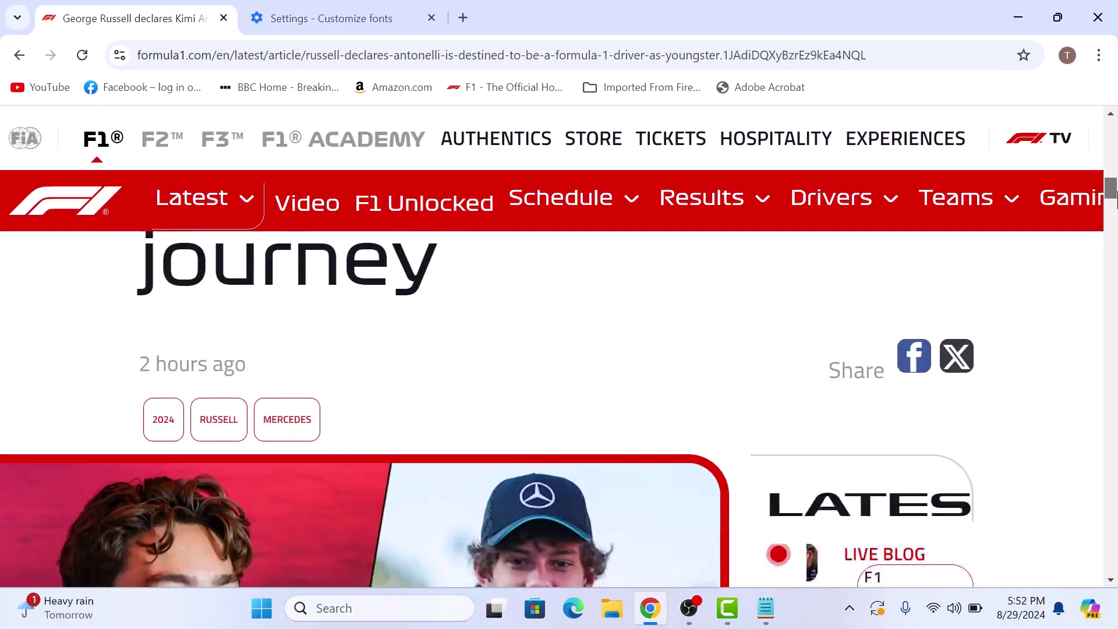
drag(1112, 157, 1112, 259)
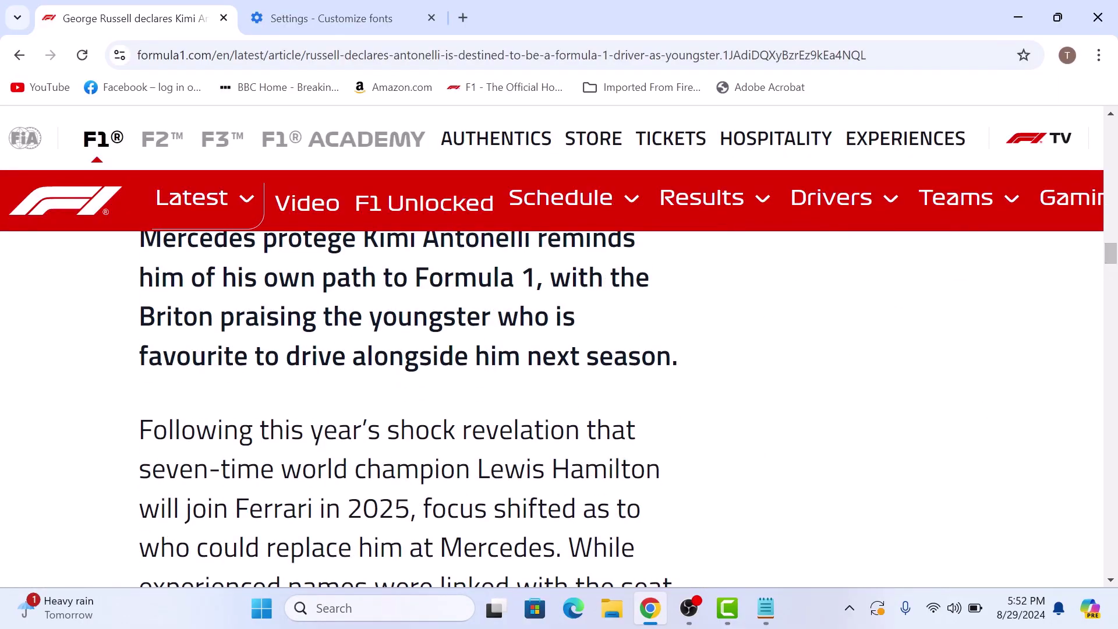
click(395, 15)
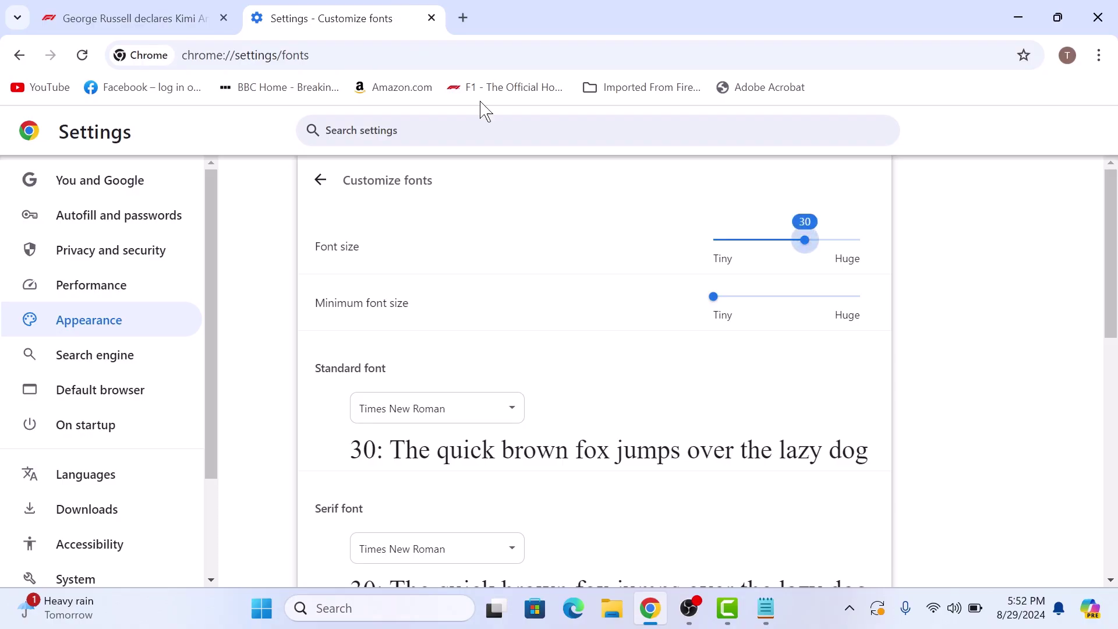
drag(805, 240, 730, 240)
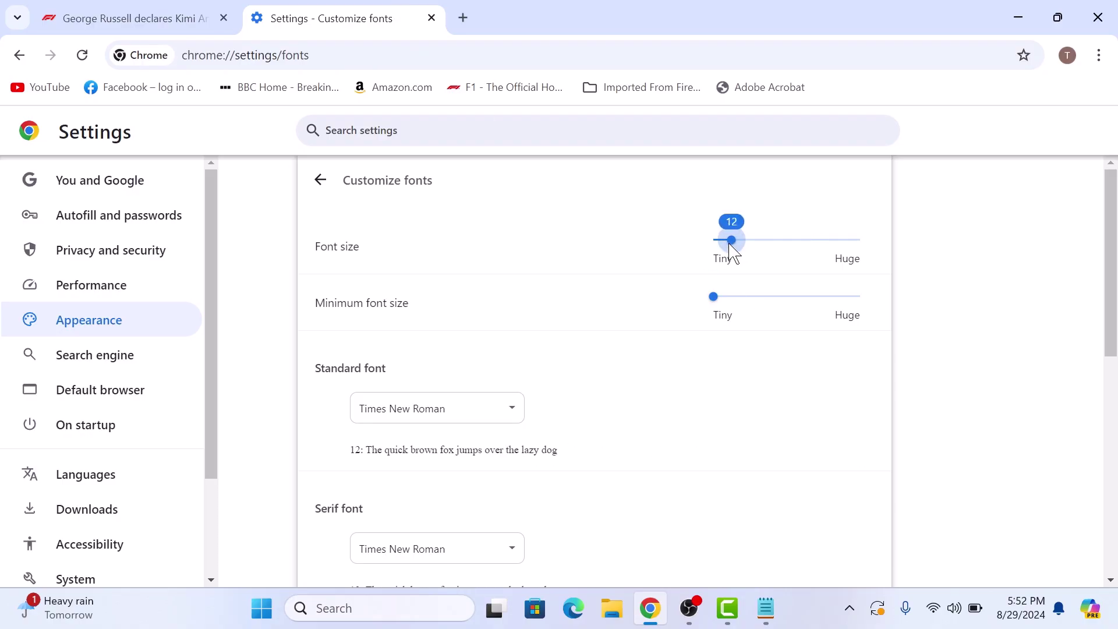
click(180, 18)
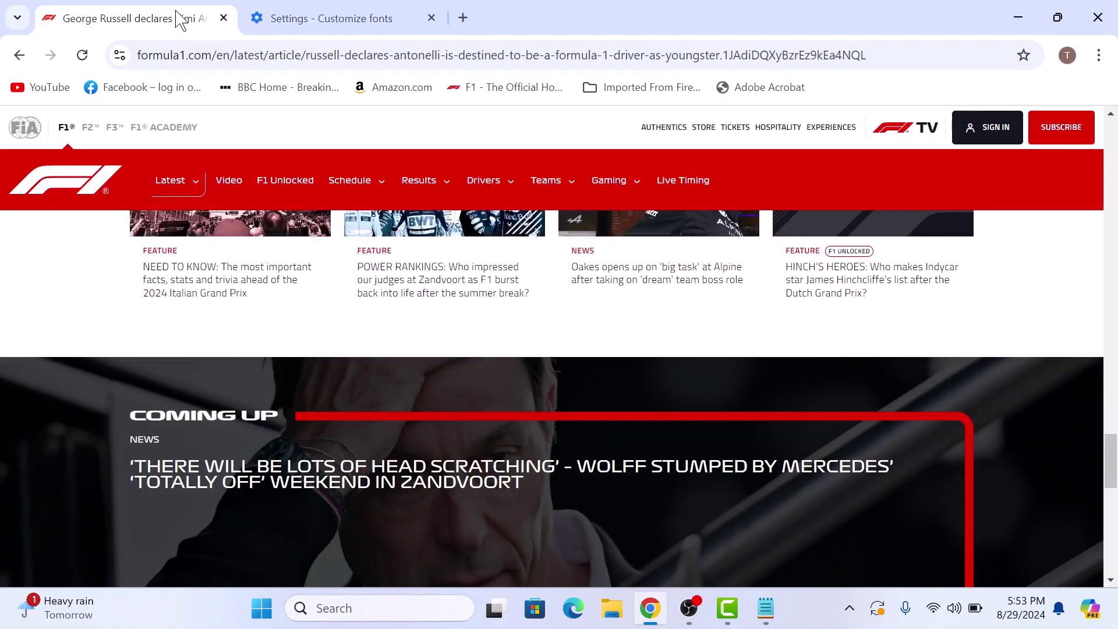
drag(1112, 458, 1110, 252)
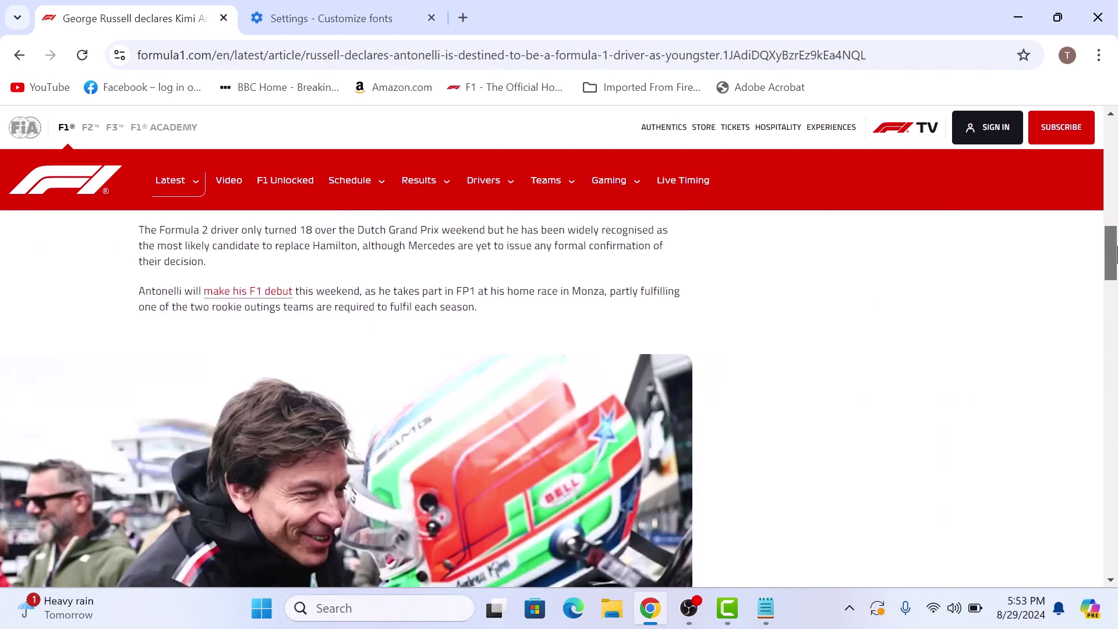